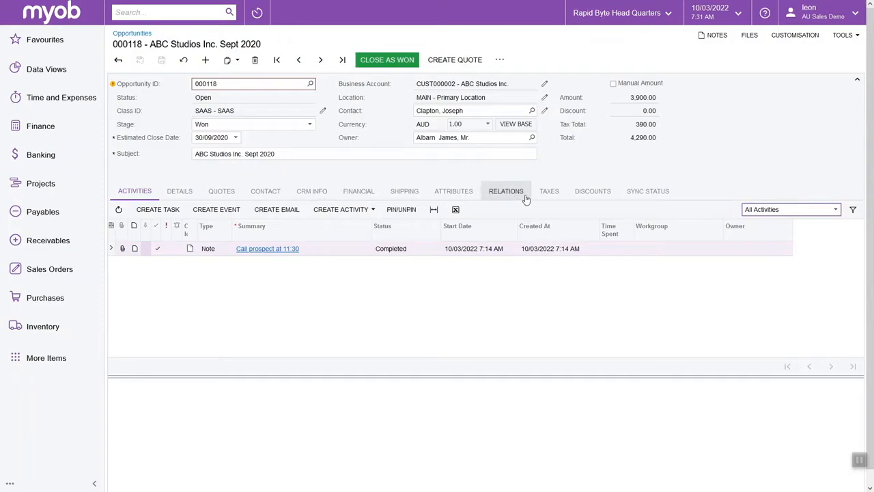
Step: Review the taxes, discounts, financial, shipping and relations information of the ABC Studios Inc. opportunity
left_click(557, 196)
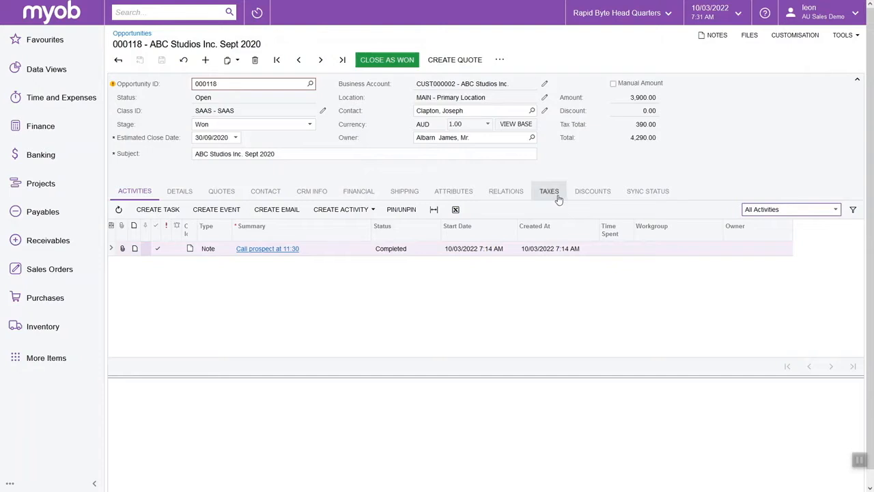
left_click(593, 192)
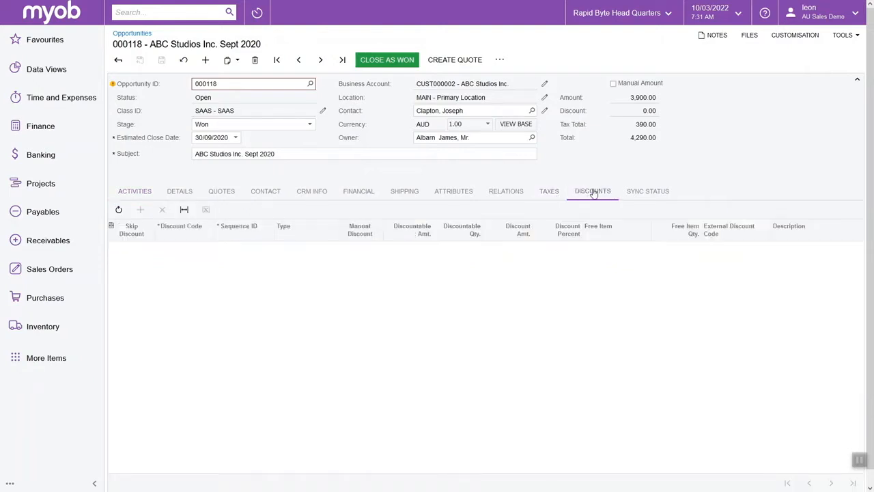
left_click(550, 192)
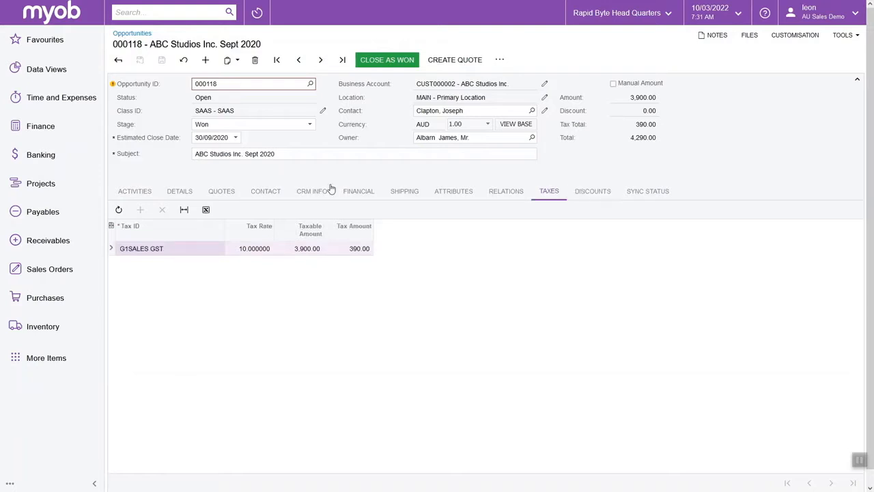
left_click(349, 194)
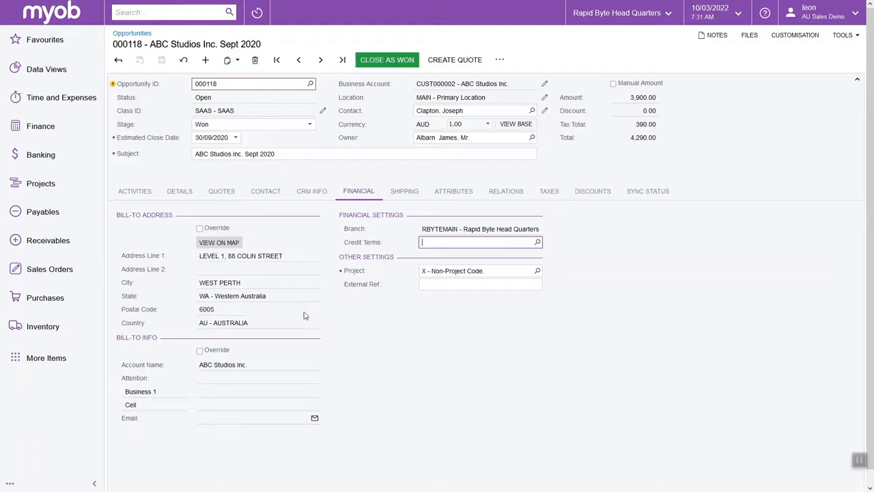
left_click(404, 191)
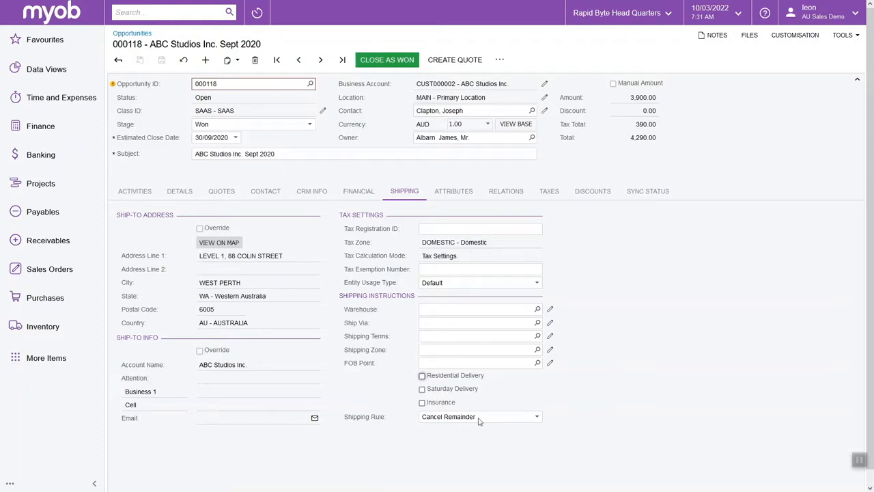
left_click(507, 193)
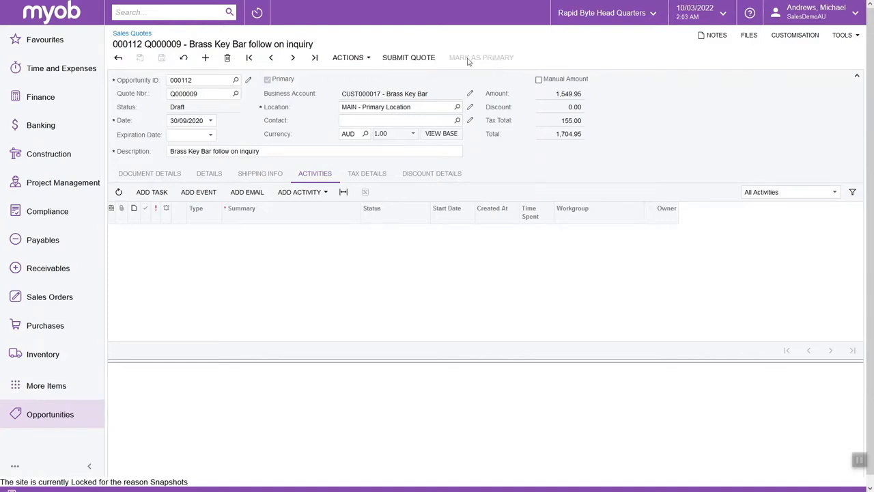
Step: Check the actions available for the Brass Key Bar and ABC Studios Inc. sales quotes and review the activities of the ABC Studios quote
left_click(363, 57)
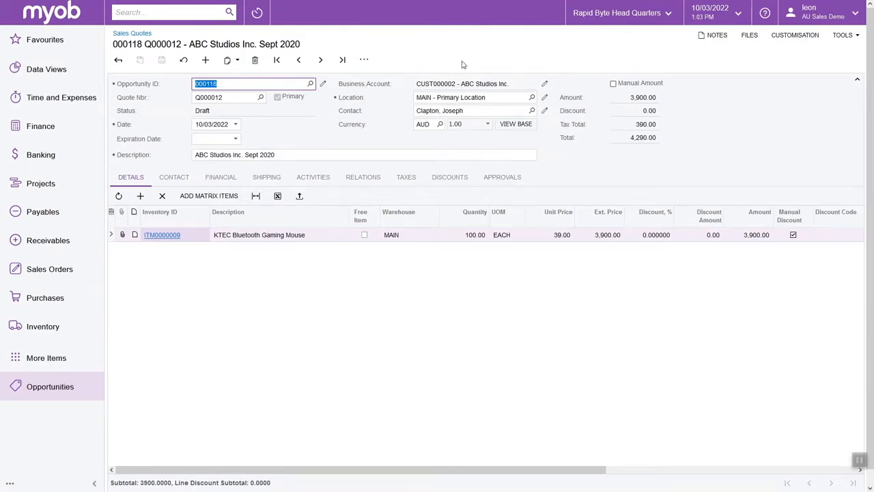
left_click(366, 60)
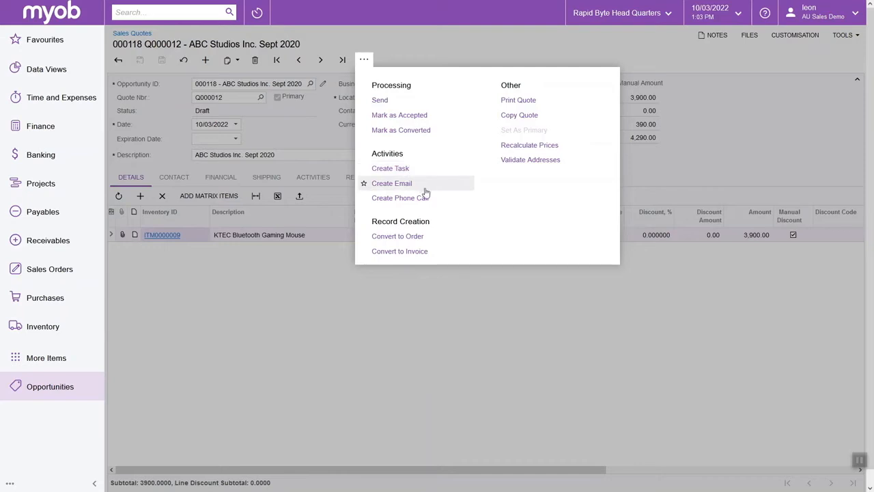
left_click(364, 60)
left_click(366, 60)
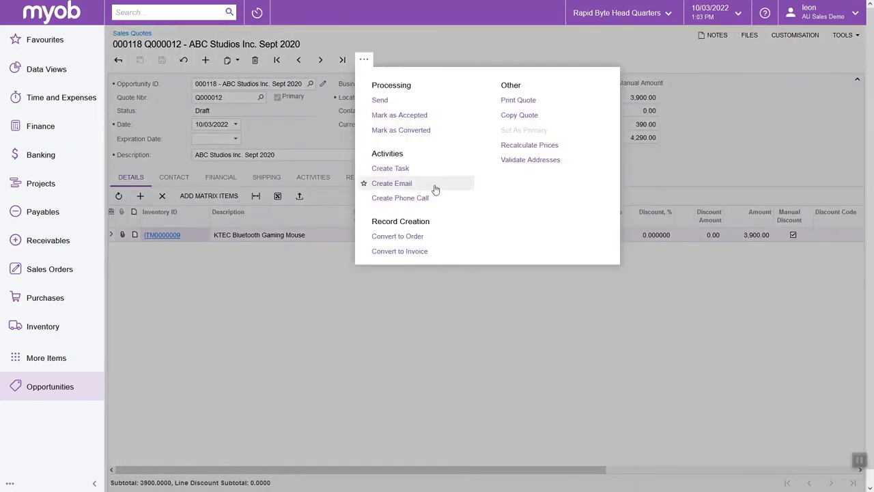
left_click(337, 299)
left_click(316, 178)
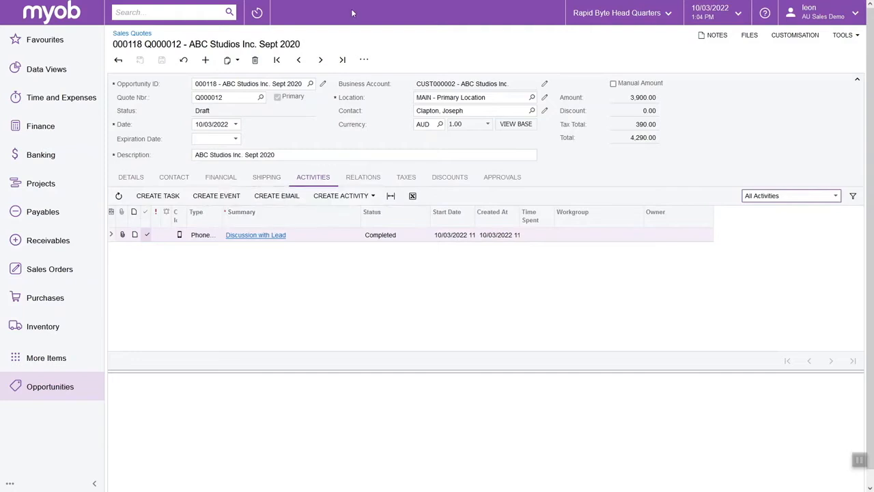
Step: Mark the ABC Studios Inc. Sept 2020 sales quote as accepted and check which actions it offers
left_click(364, 58)
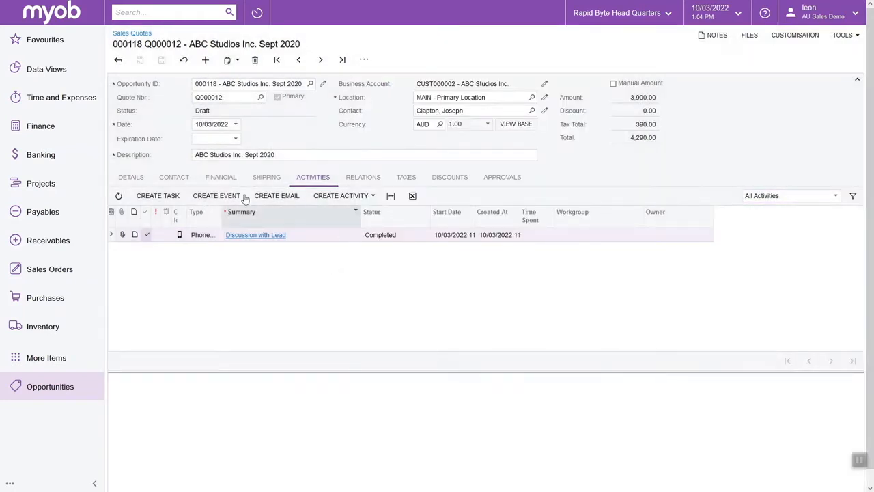
left_click(364, 59)
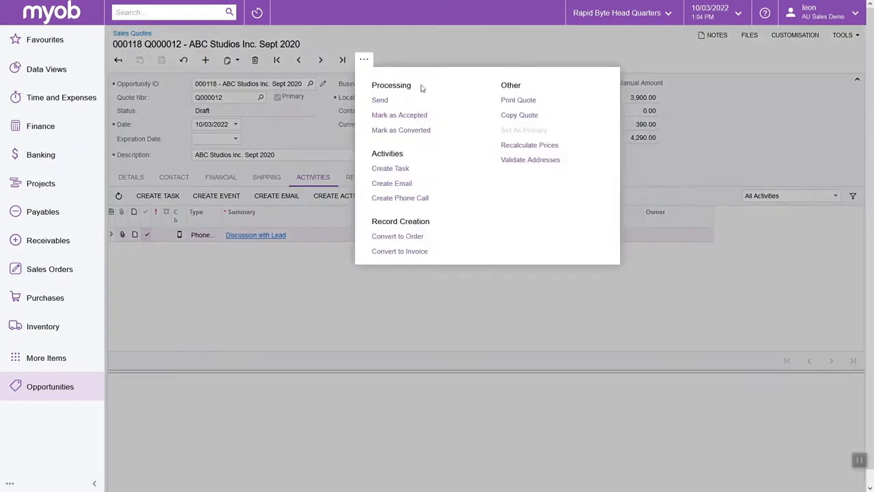
left_click(427, 119)
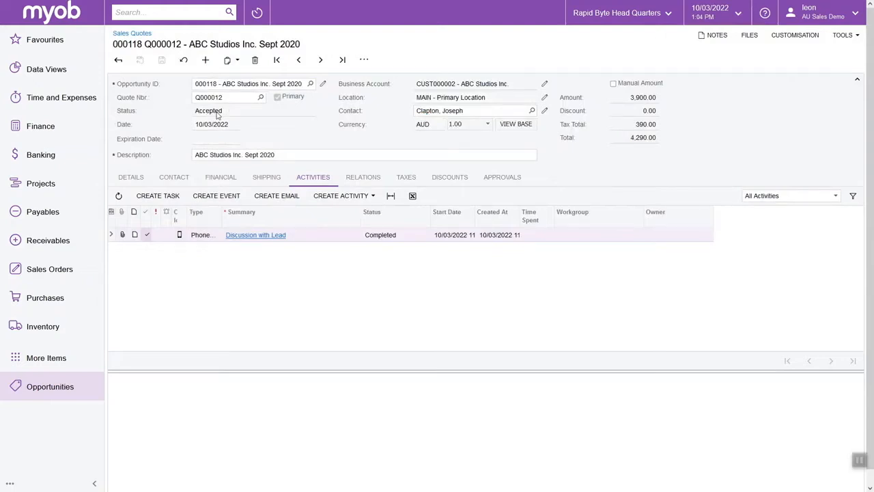
left_click(365, 60)
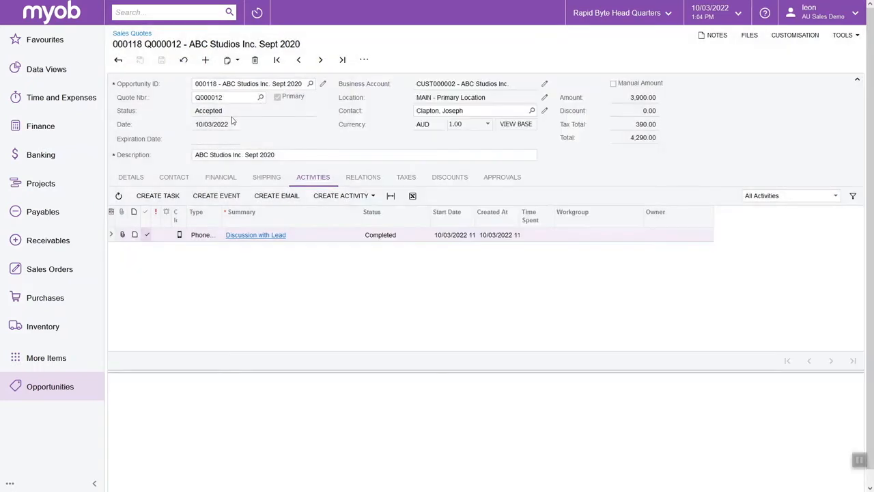
left_click(367, 60)
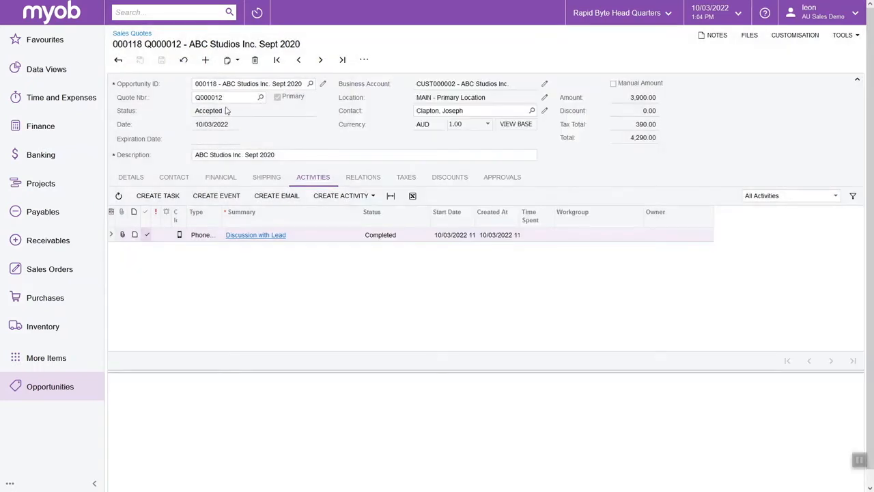
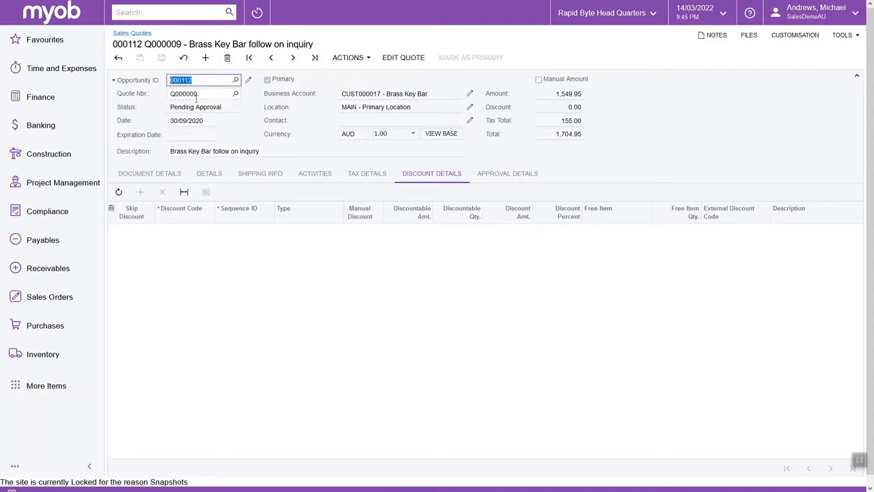
Step: Check the actions available for the Brass Key Bar follow on inquiry quote
left_click(363, 58)
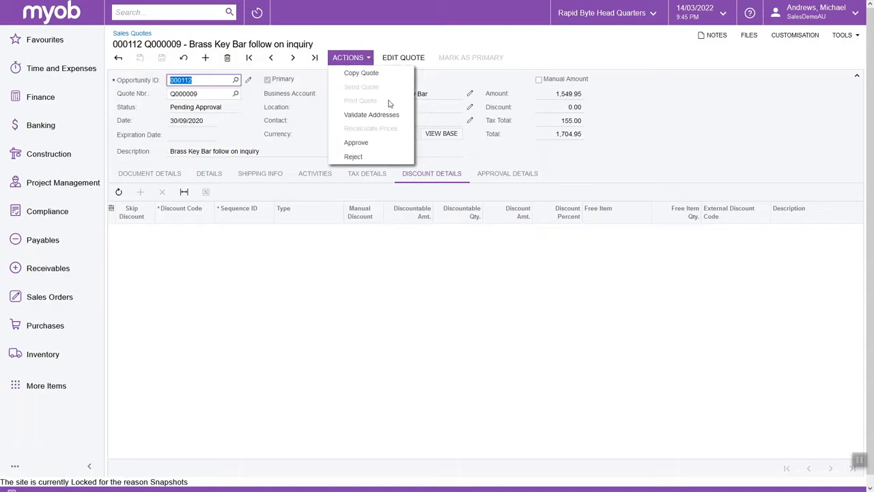
left_click(482, 123)
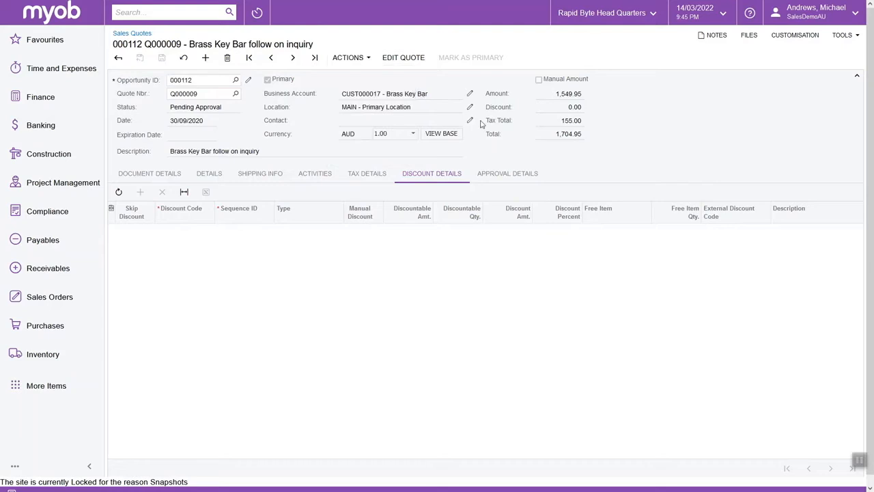
double_click(209, 77)
Step: Switch to the ABC Studios Inc. sales quote in the other browser window page and check its available actions
key("F11")
key("ctrl+Tab")
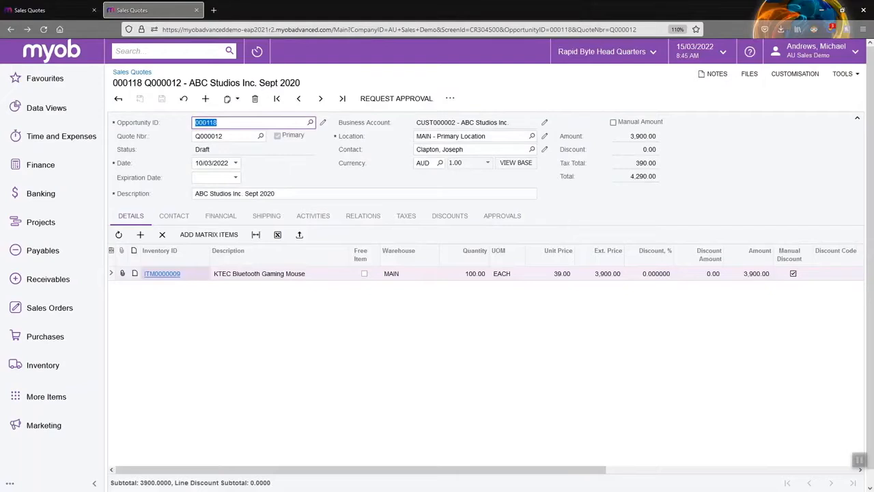
key("F11")
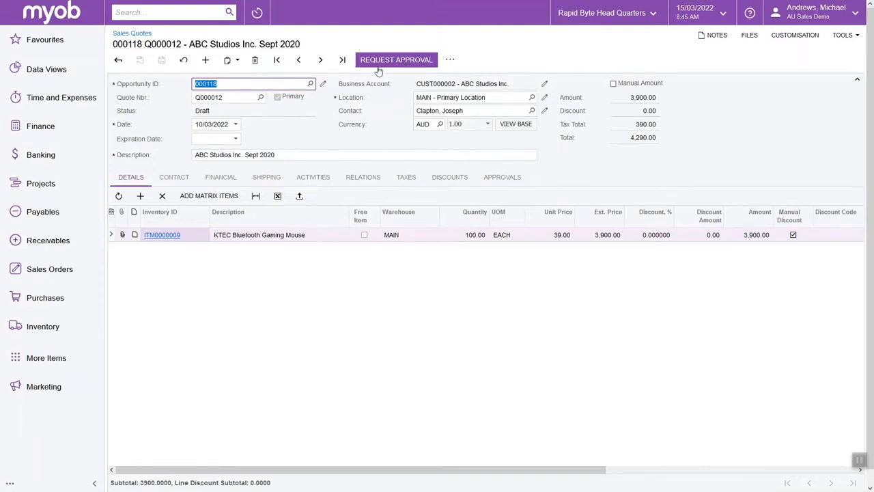
left_click(451, 63)
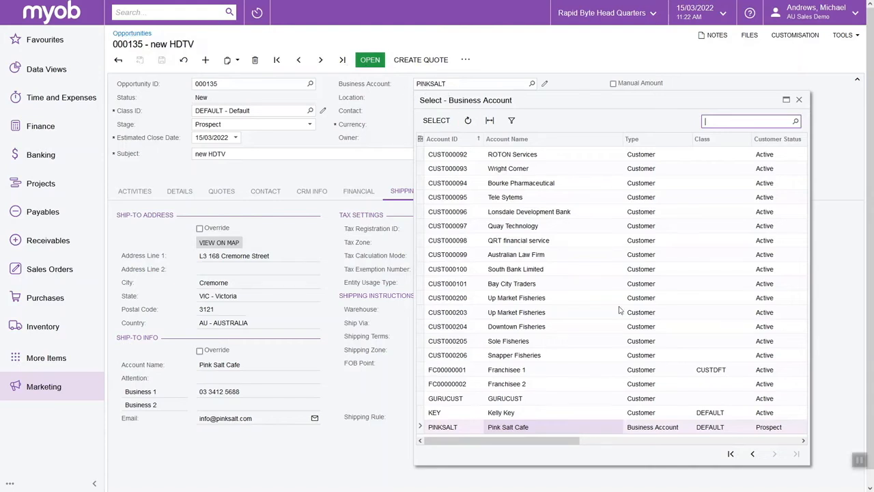
Step: Select Pink Salt Cafe as the business account of the new HDTV opportunity and go through its location and contact
double_click(662, 431)
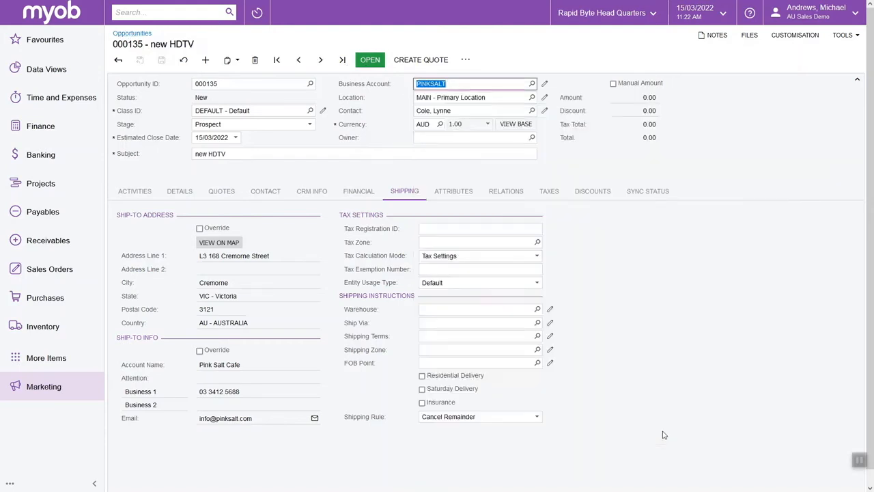
left_click(437, 96)
key("Tab")
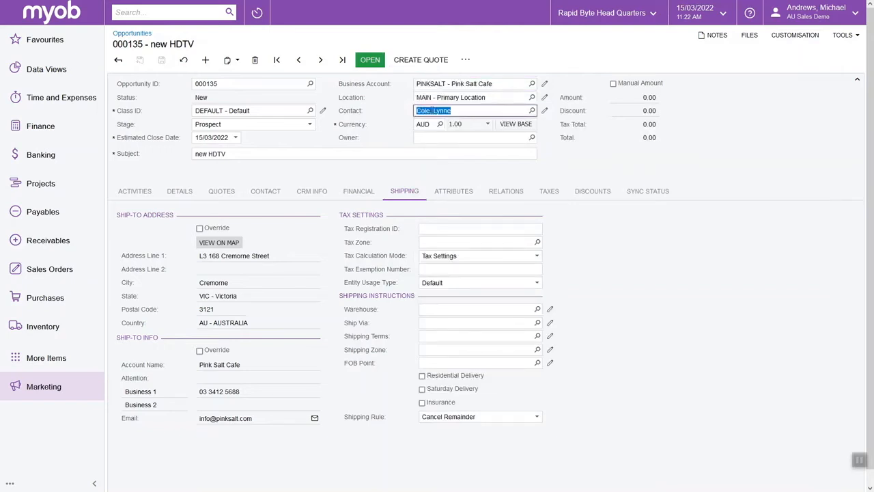
Step: Review the CRM information, including the parent account, and the shipping settings of the new HDTV opportunity
left_click(311, 191)
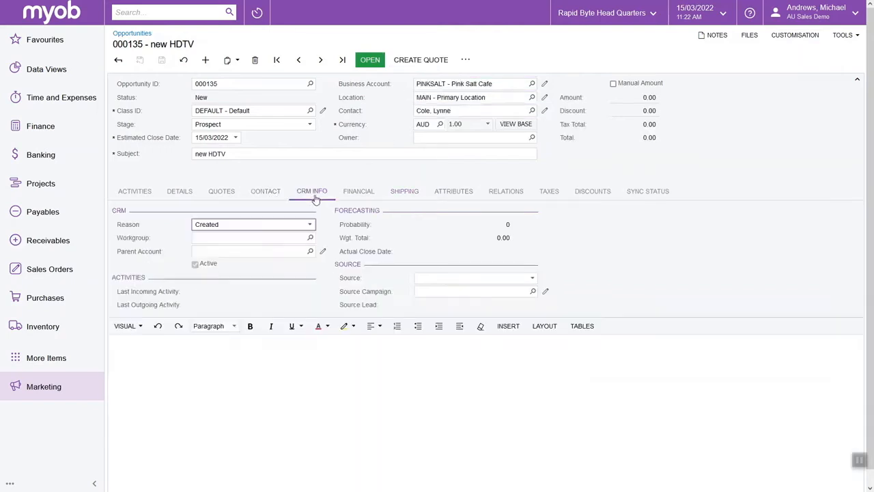
left_click(230, 250)
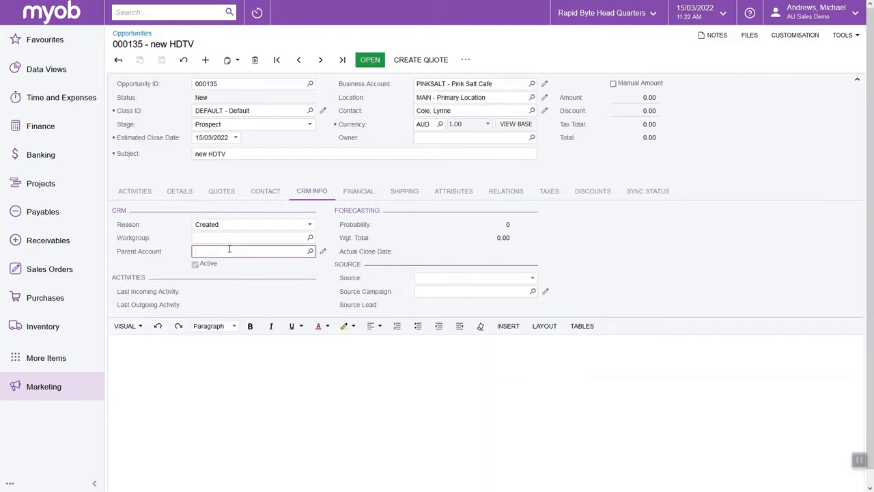
left_click(407, 193)
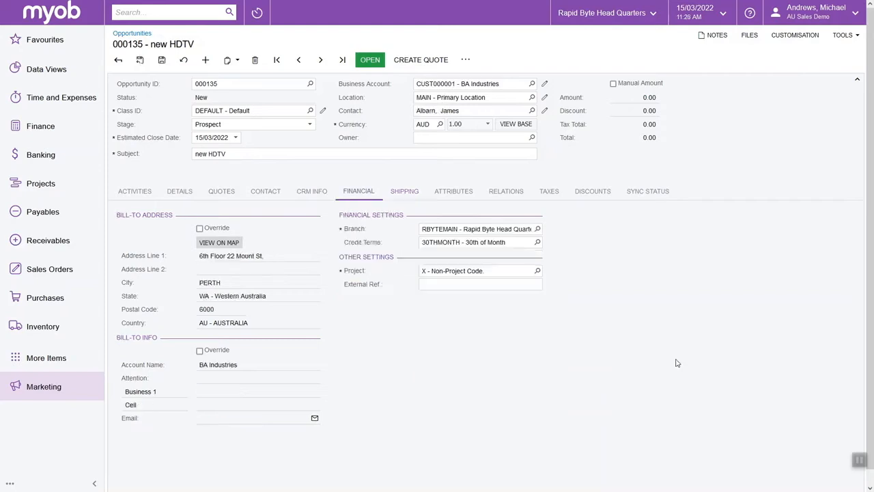
Step: Select BA Industries as the business account of the new HDTV opportunity
left_click(525, 83)
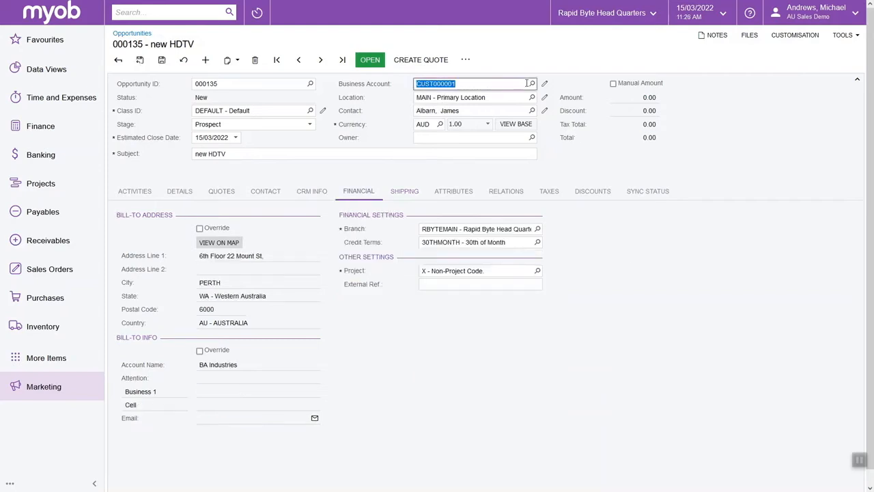
left_click(531, 83)
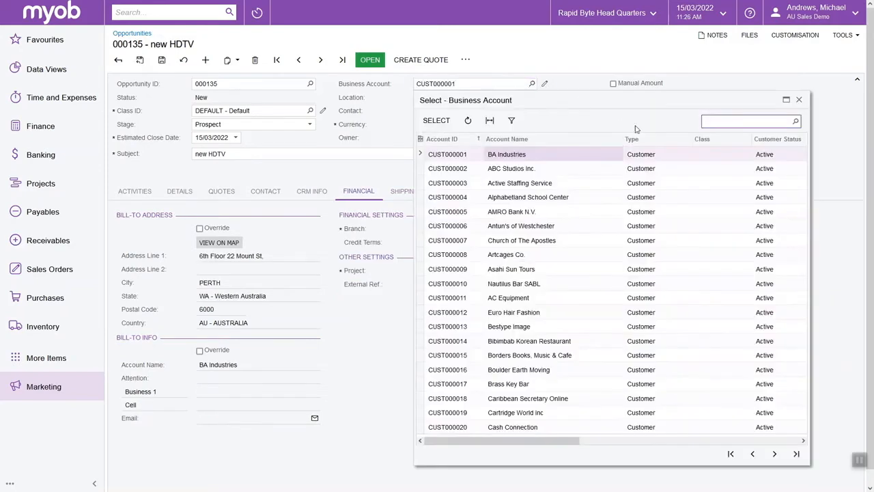
double_click(653, 157)
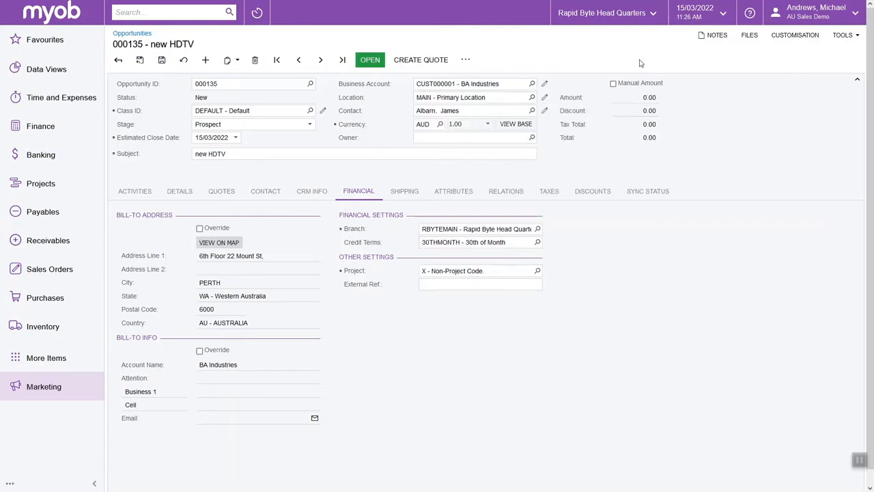
Step: Set the new HDTV opportunity's location to WAREHOUSE and decline replacing the overridden shipping settings
left_click(464, 125)
left_click(404, 191)
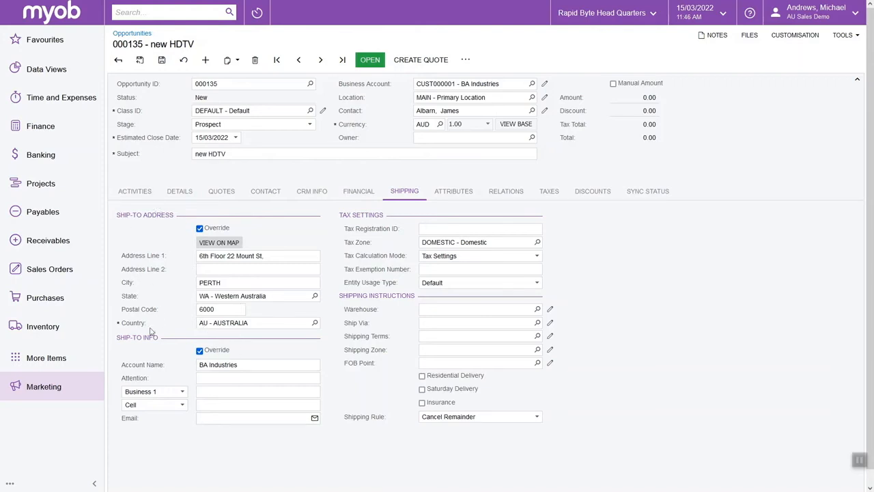
left_click(532, 97)
double_click(459, 182)
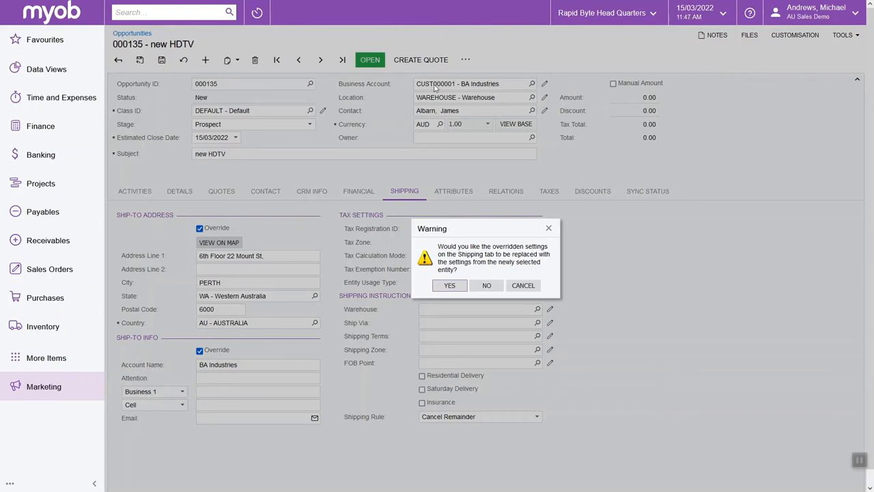
left_click(485, 284)
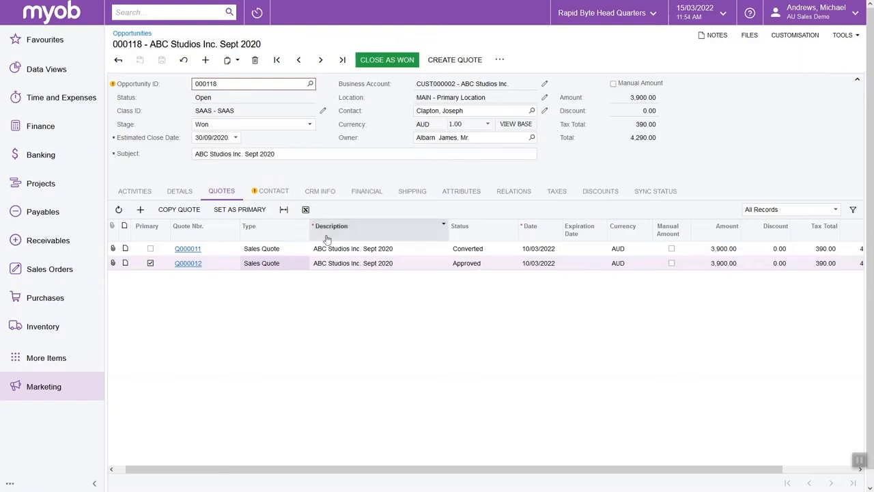
Step: Review the financial settings, shipping settings and taxes of the ABC Studios Inc. Sept 2020 opportunity
left_click(367, 191)
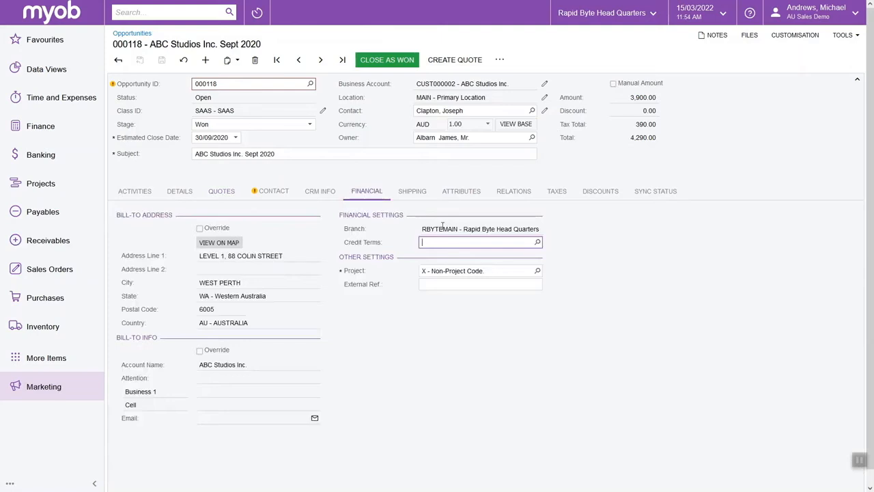
left_click(413, 191)
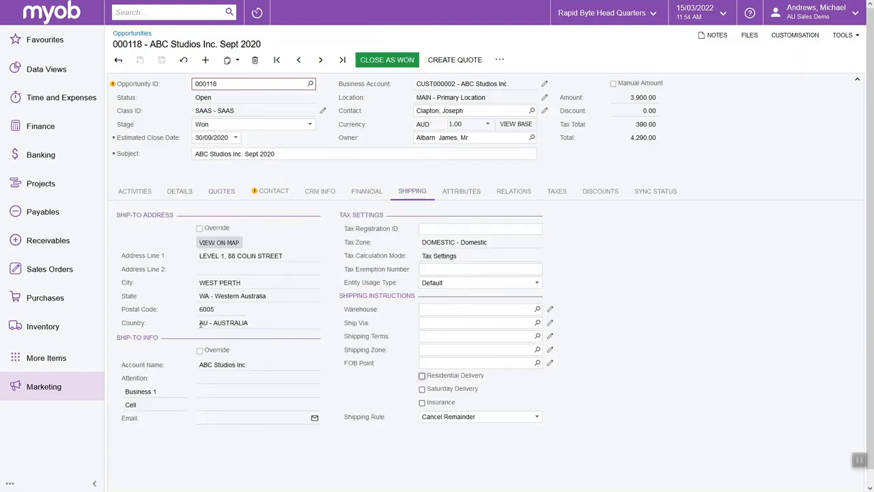
left_click(557, 191)
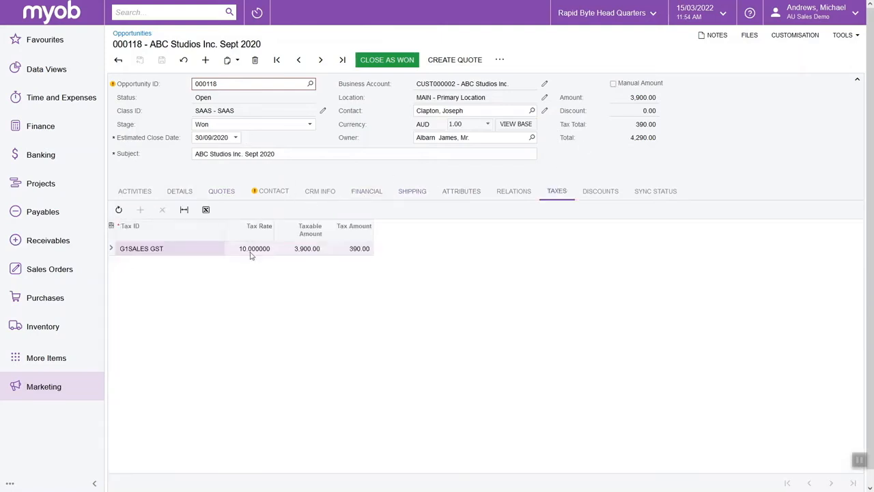
Step: Review the discounts of the ABC Studios Inc. Sept 2020 opportunity
left_click(594, 191)
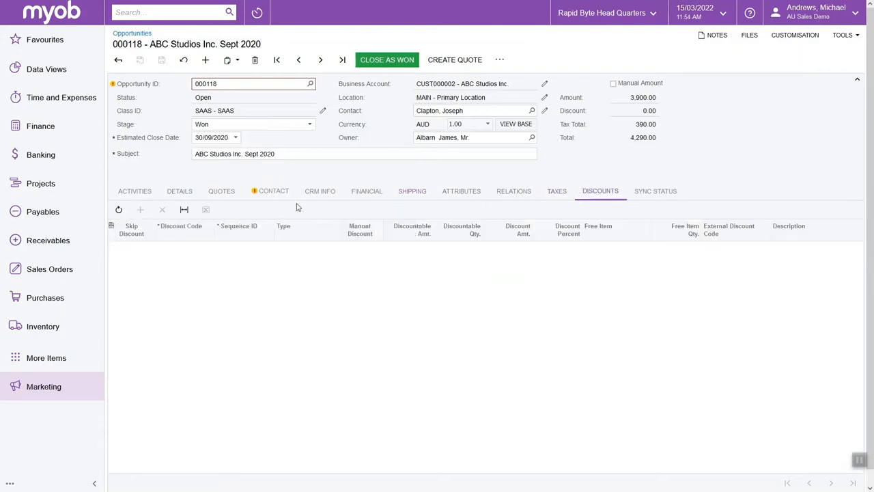
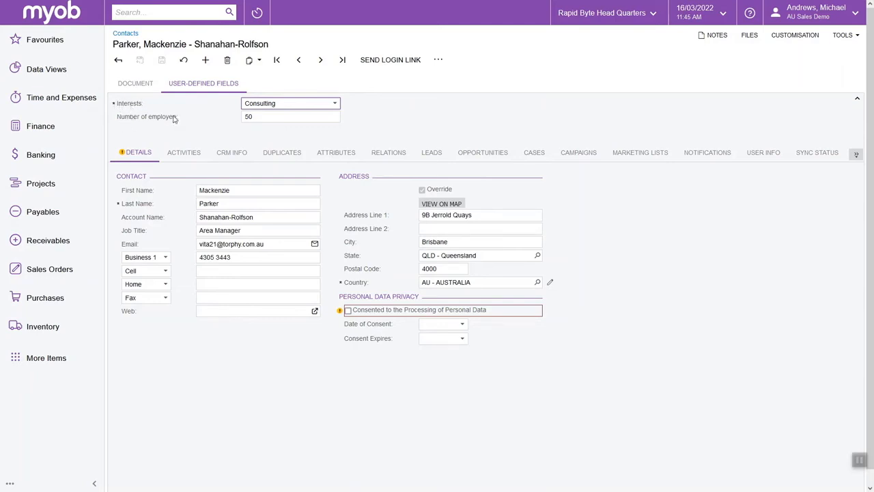
Step: Switch to the leads screen, start a new lead and review its user-defined fields
mouse_move(219, 2)
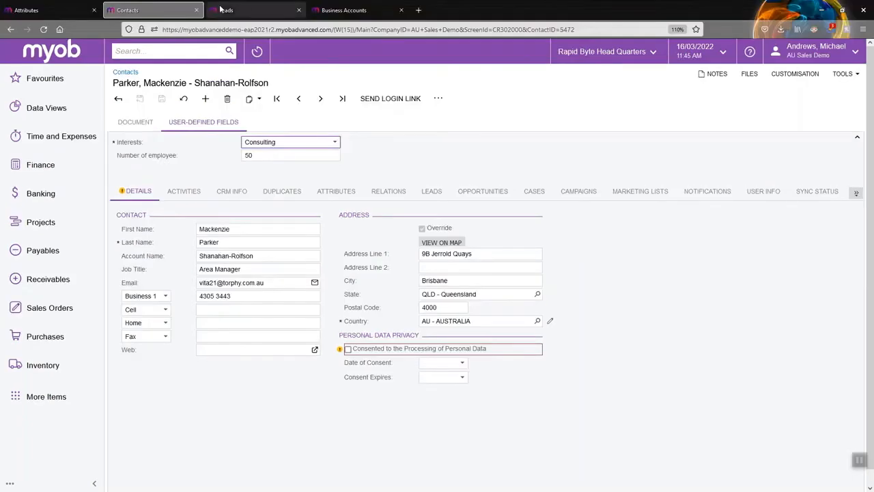
left_click(222, 9)
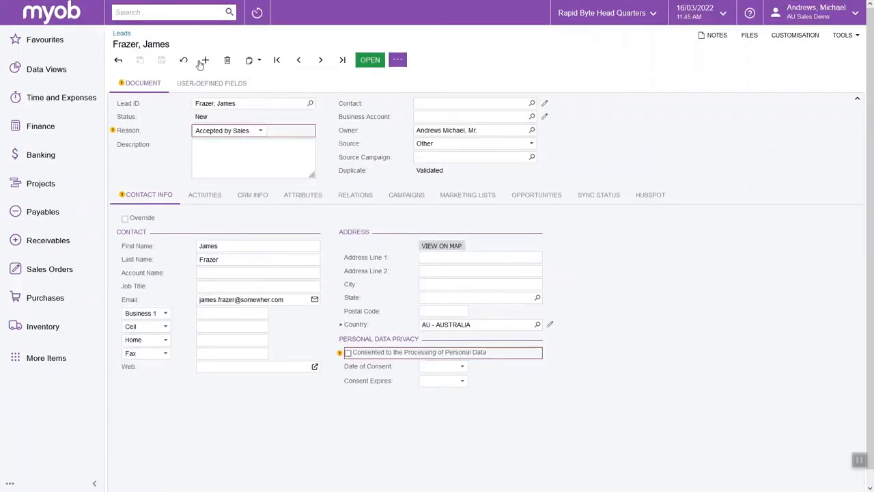
left_click(205, 60)
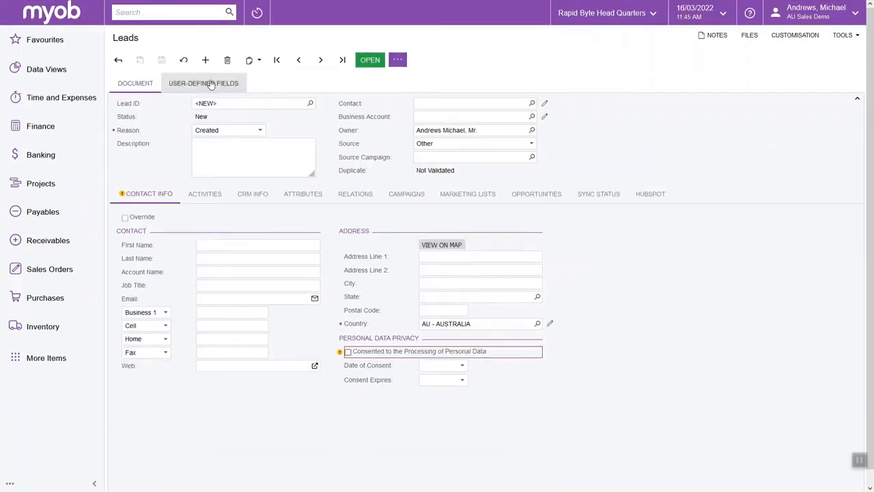
left_click(208, 83)
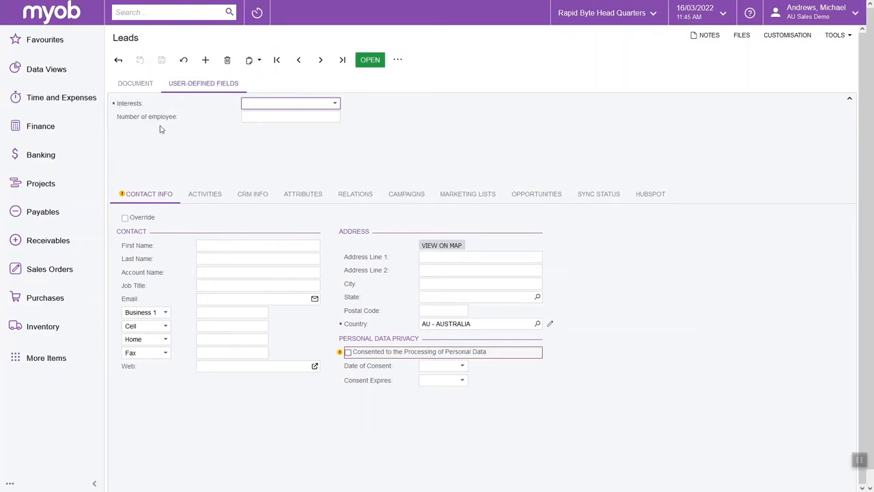
Step: Return to the Area Manager contact, start a new lead from it, and check the user-defined fields carried into the lead
key("F11")
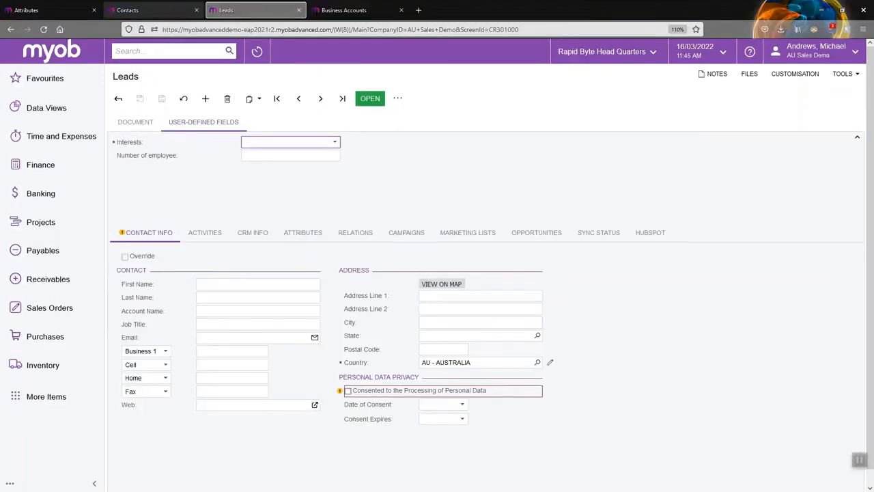
key("ctrl+Page_Up")
key("F11")
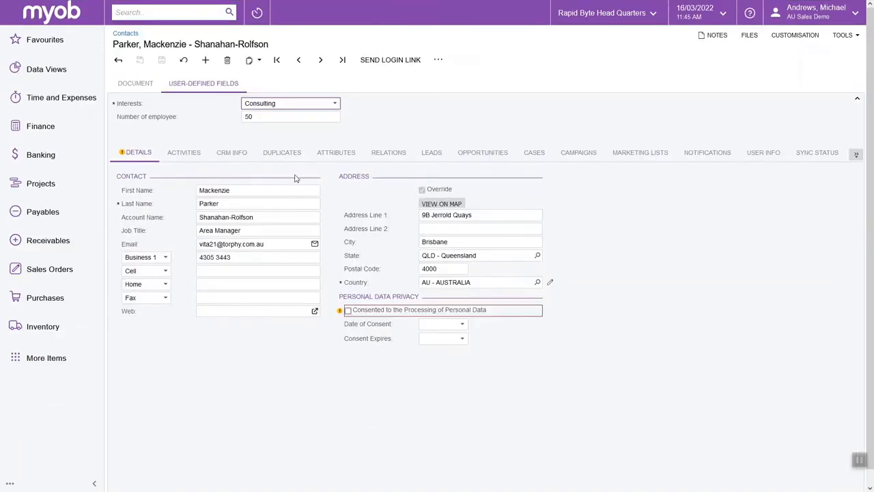
left_click(439, 60)
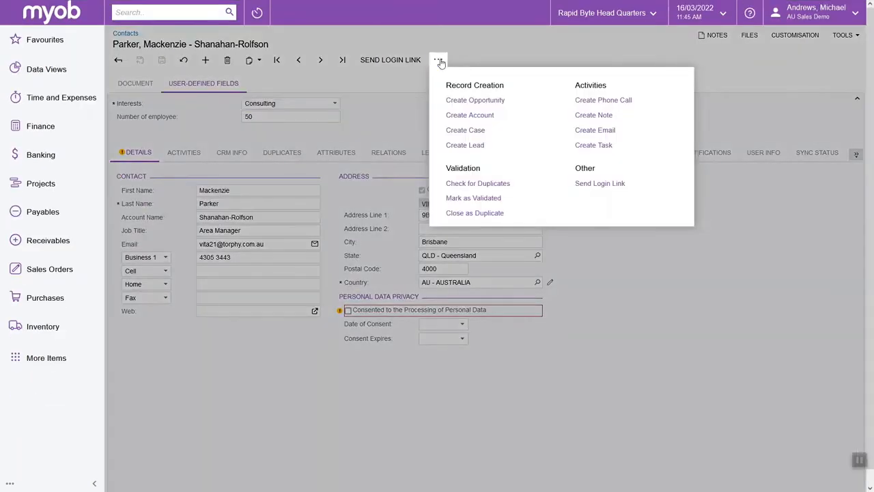
left_click(479, 143)
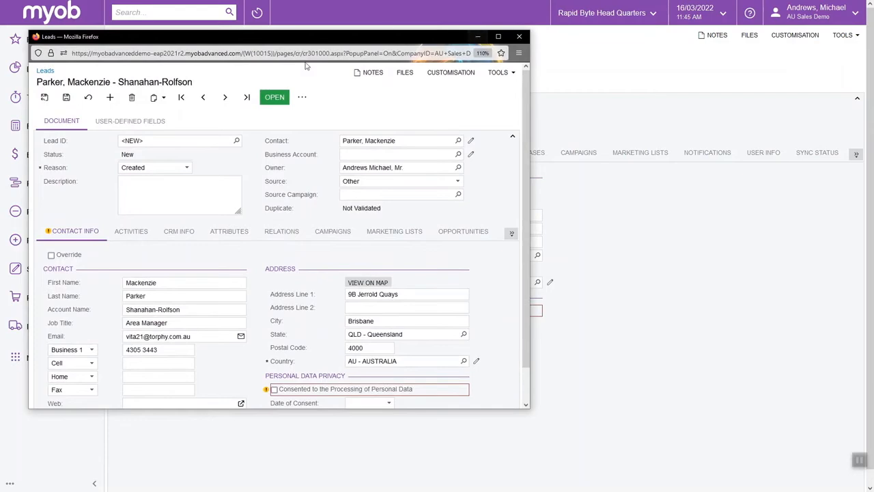
double_click(245, 34)
left_click_drag(342, 6, 650, 31)
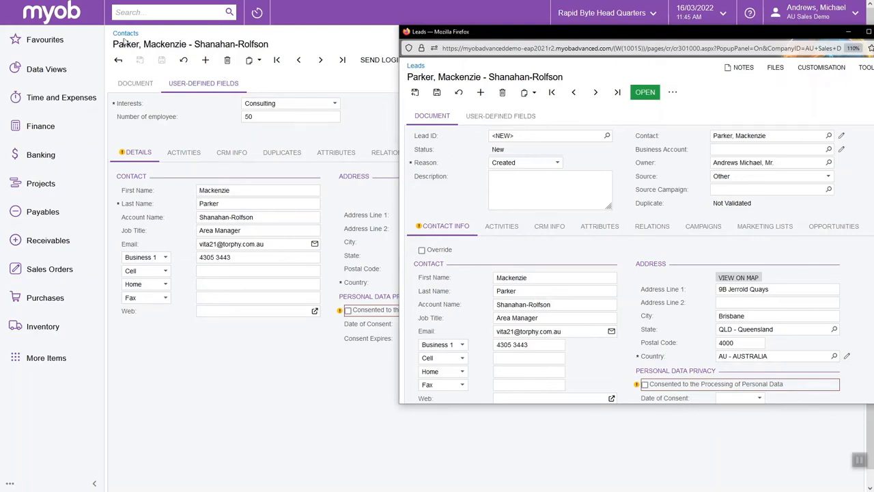
left_click(512, 118)
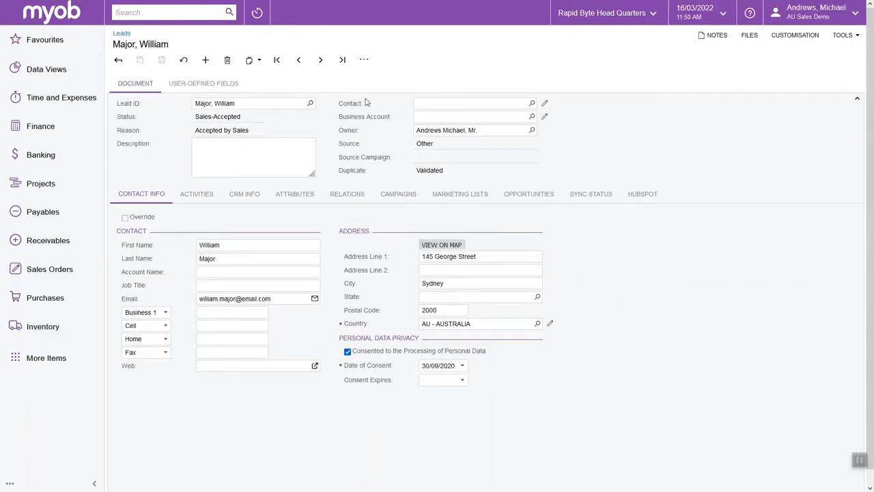
Step: Start creating an account from the sales-accepted lead and review the user-defined fields for the business account and contact
left_click(364, 60)
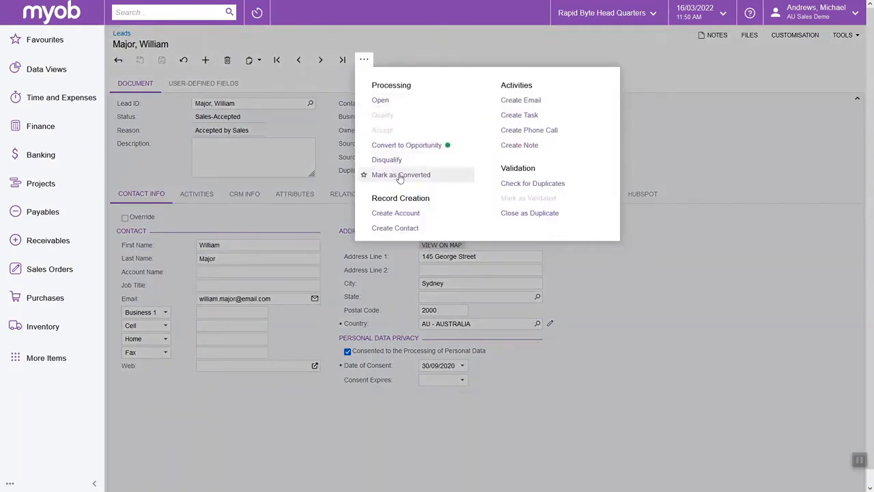
left_click(411, 213)
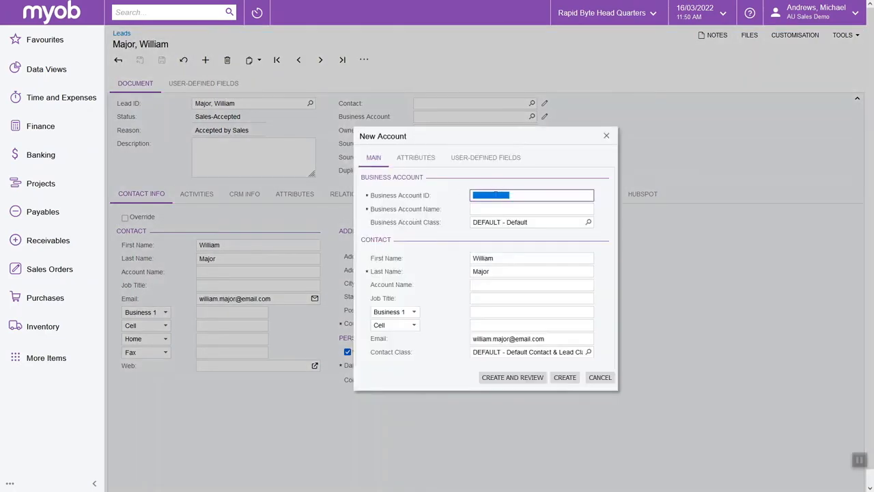
left_click(501, 158)
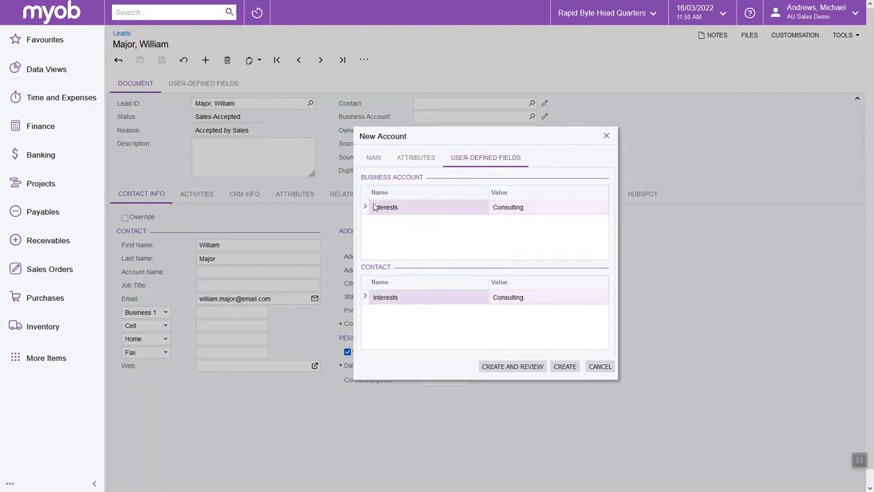
Step: Create the business account with ID COMPANY01 and name Company 01, and open its record from the lead
left_click(366, 158)
left_click(498, 194)
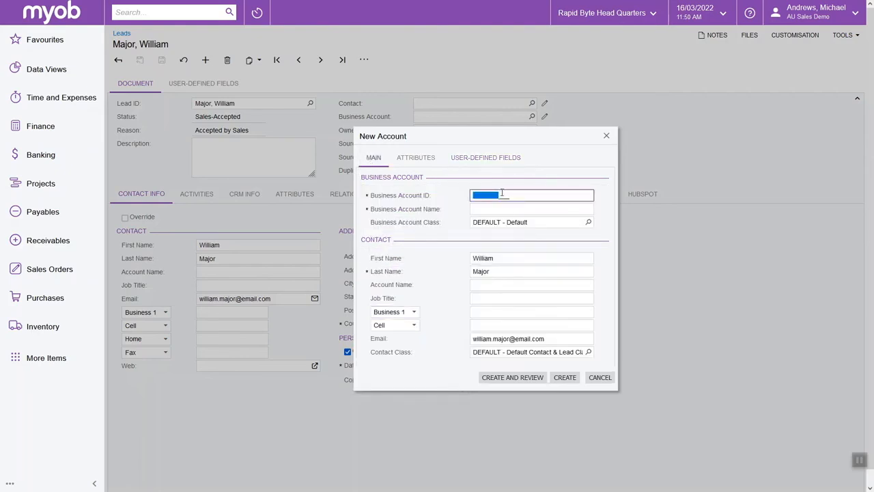
left_click(503, 197)
type("COMPANY01")
left_click(578, 207)
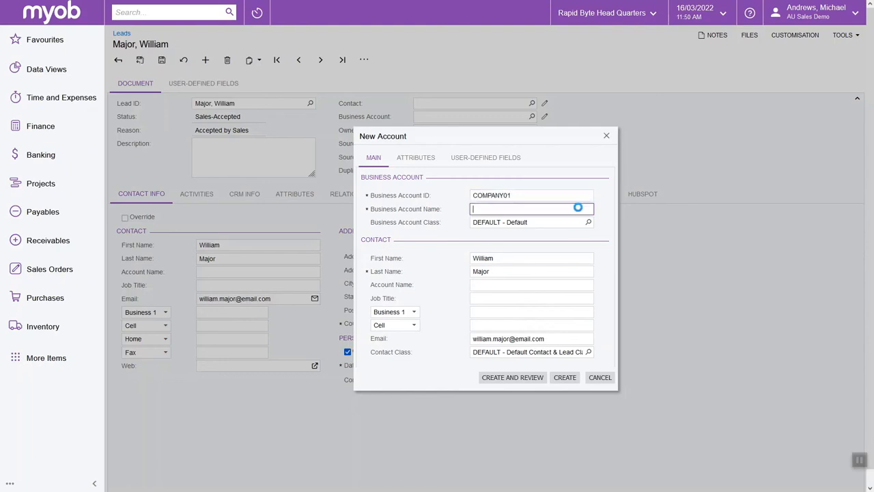
type("Company 01")
key("Tab")
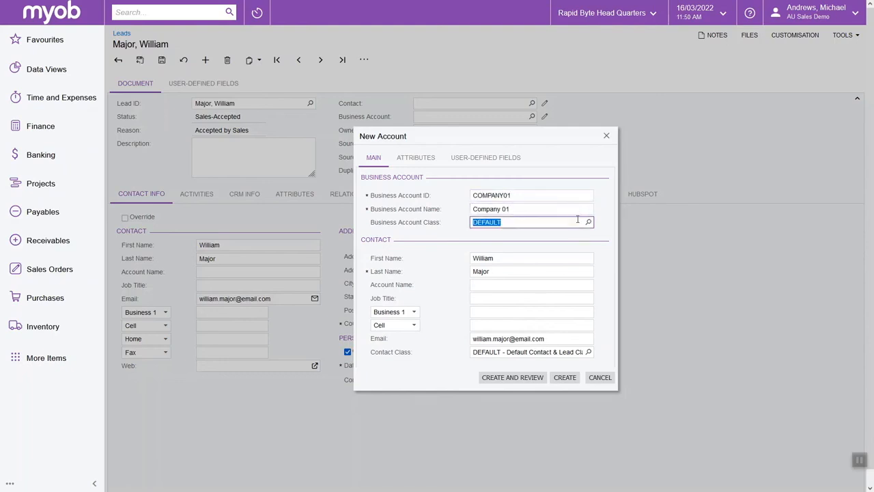
left_click(572, 376)
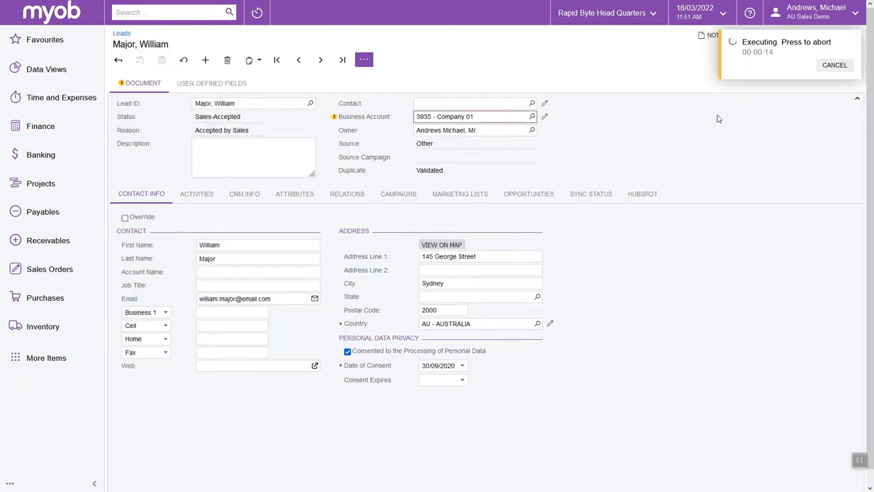
left_click(543, 118)
left_click_drag(381, 34, 533, 16)
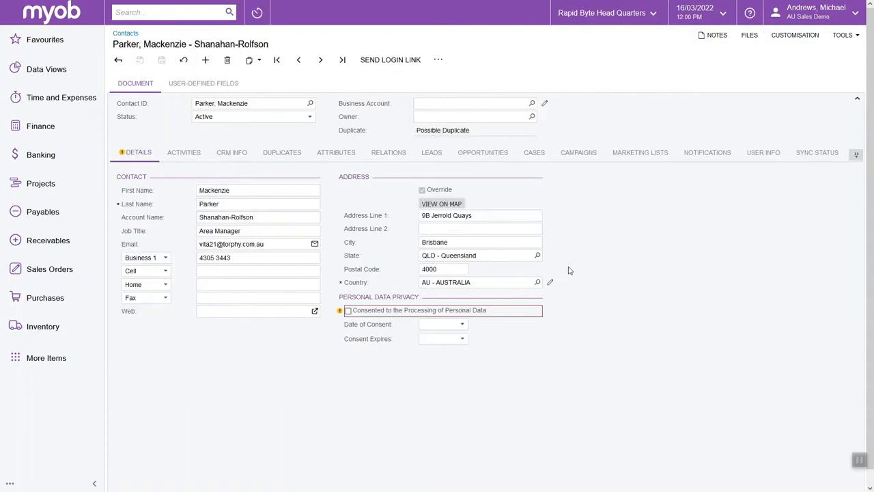
Step: Add the Interests and Number of employee columns to the list of the Shanahan-Rolfson contact's duplicates
left_click(292, 158)
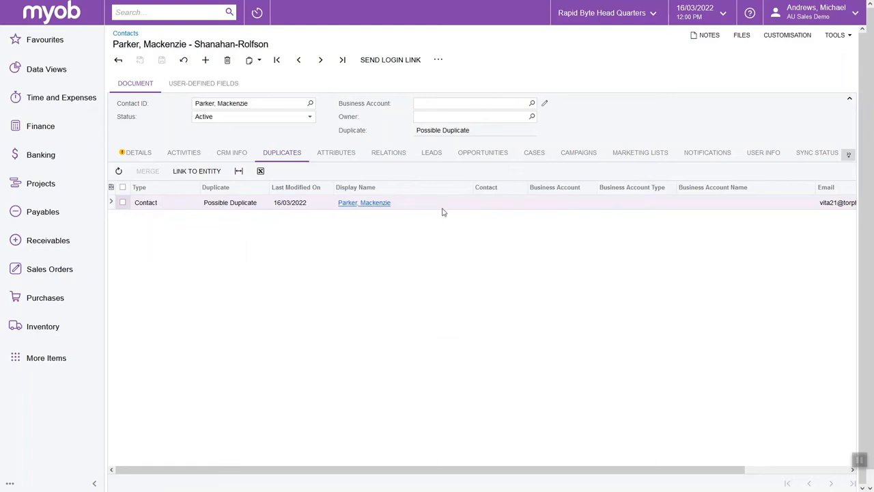
scroll(443, 210, "right", 3)
scroll(442, 211, "left", 3)
left_click(111, 189)
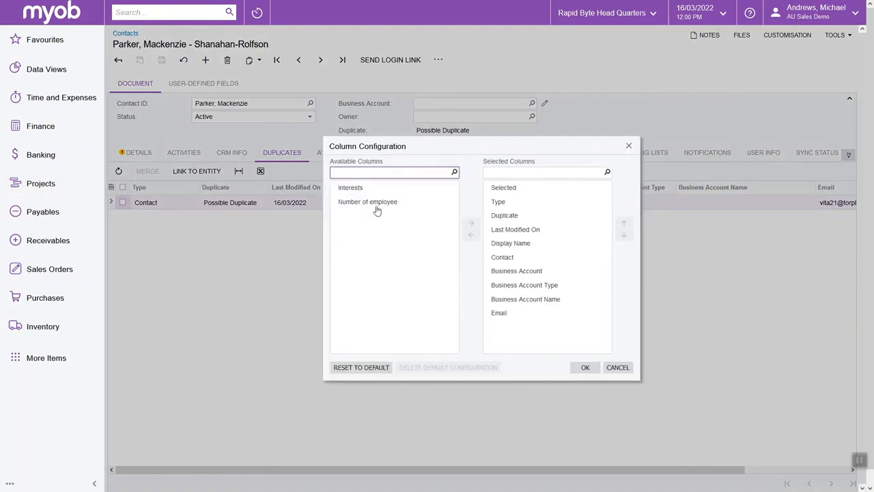
left_click(357, 190)
left_click(470, 223)
left_click(397, 189)
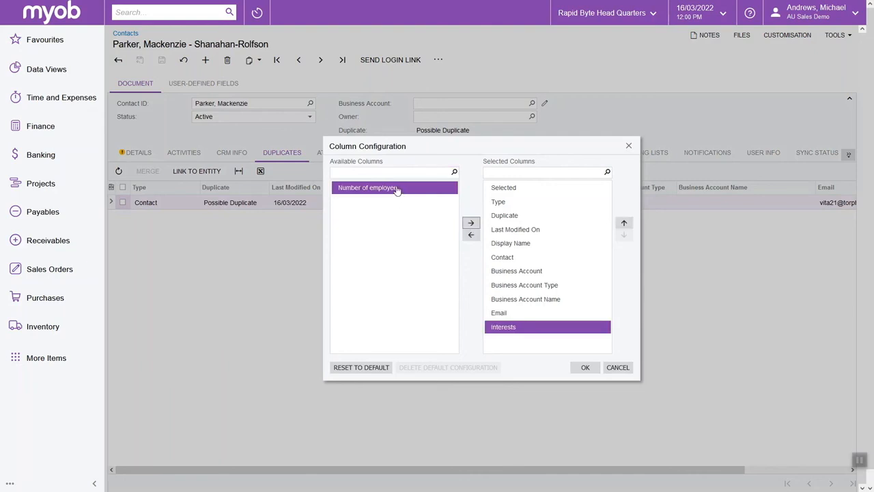
left_click(471, 223)
left_click(579, 367)
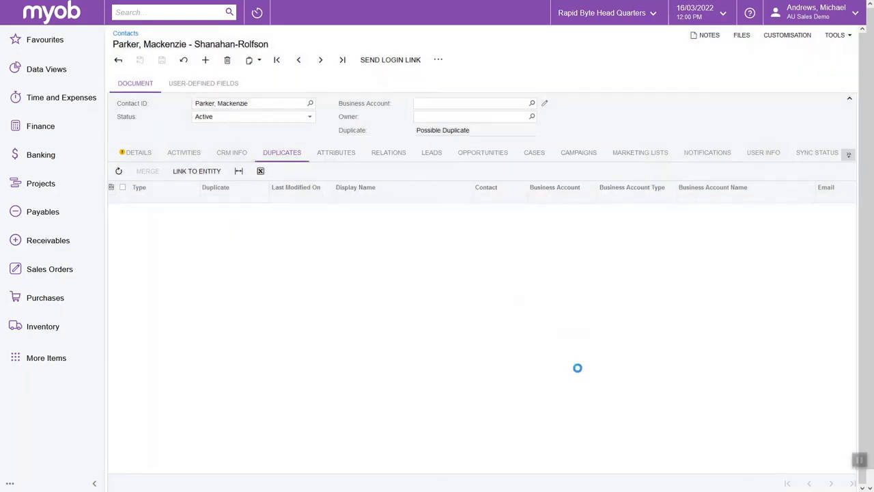
scroll(493, 296, "right", 3)
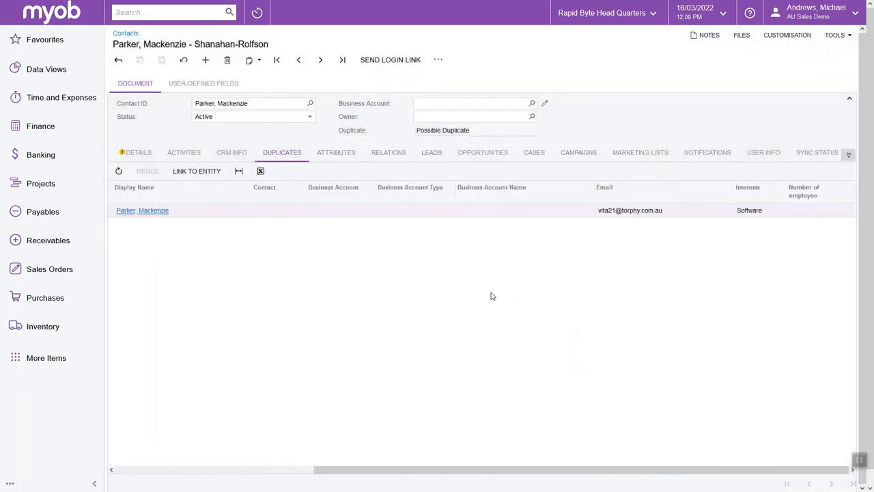
scroll(491, 295, "left", 3)
Step: Merge the possible duplicate into the contact, with job title General Manager, interests Consulting and number of employee 50
left_click(123, 210)
left_click(149, 172)
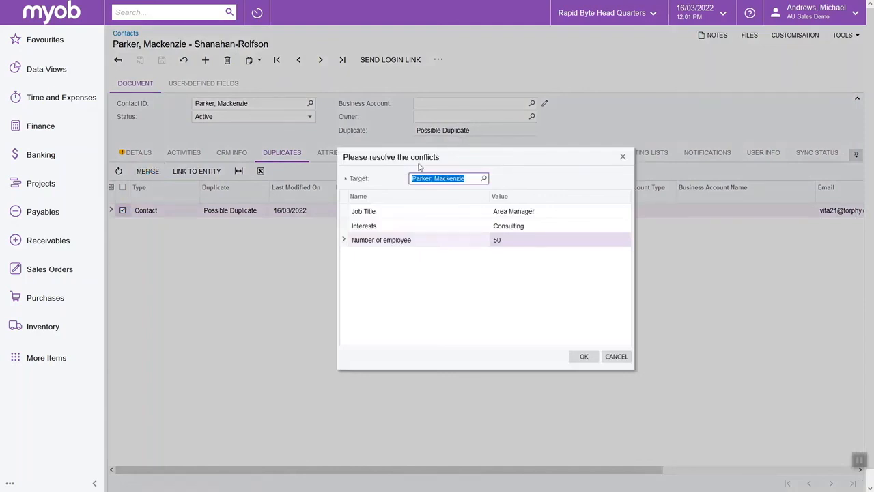
left_click(553, 216)
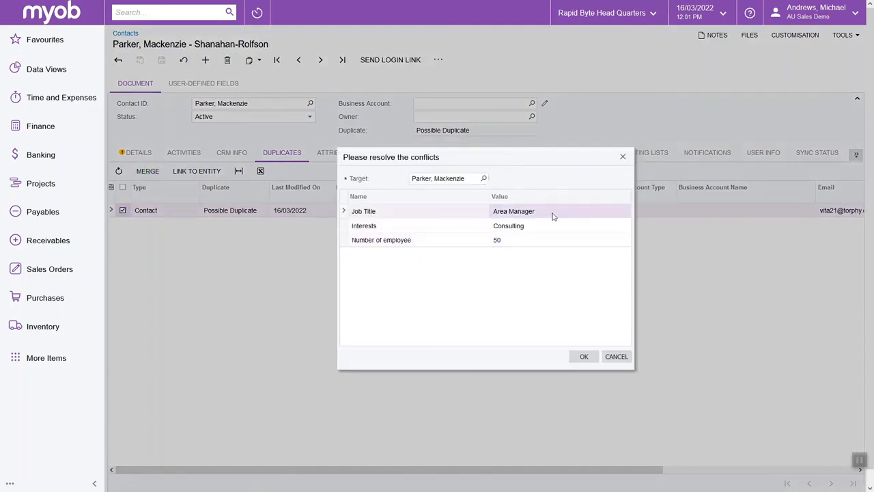
left_click(552, 216)
left_click(590, 214)
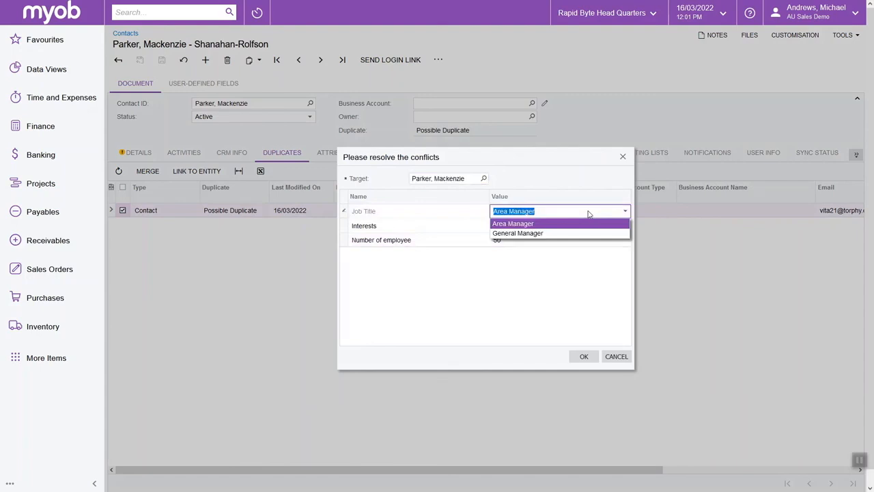
left_click(515, 234)
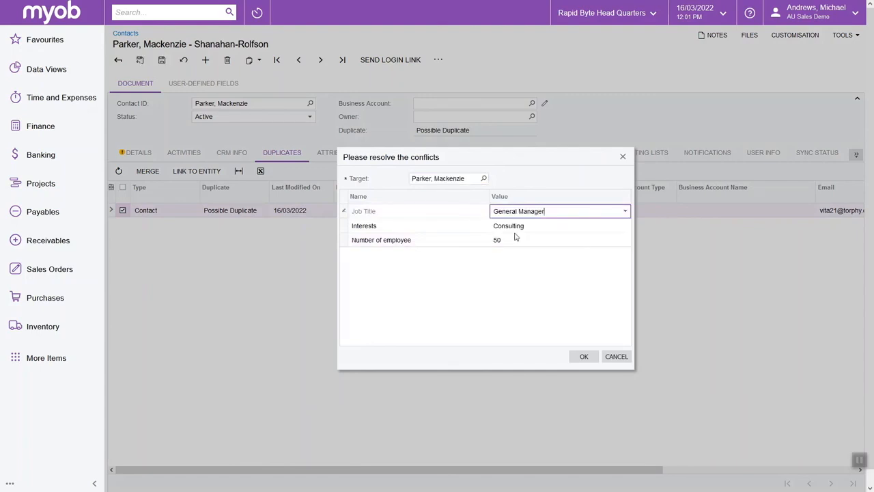
left_click(561, 228)
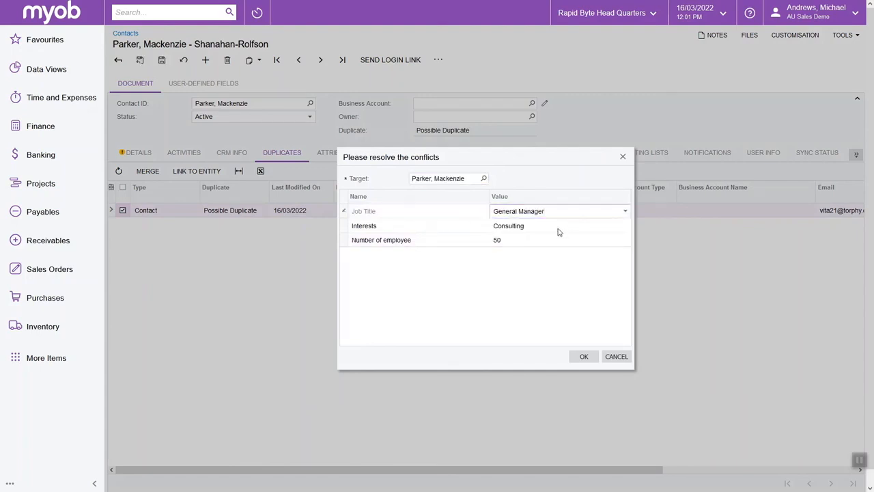
left_click(529, 240)
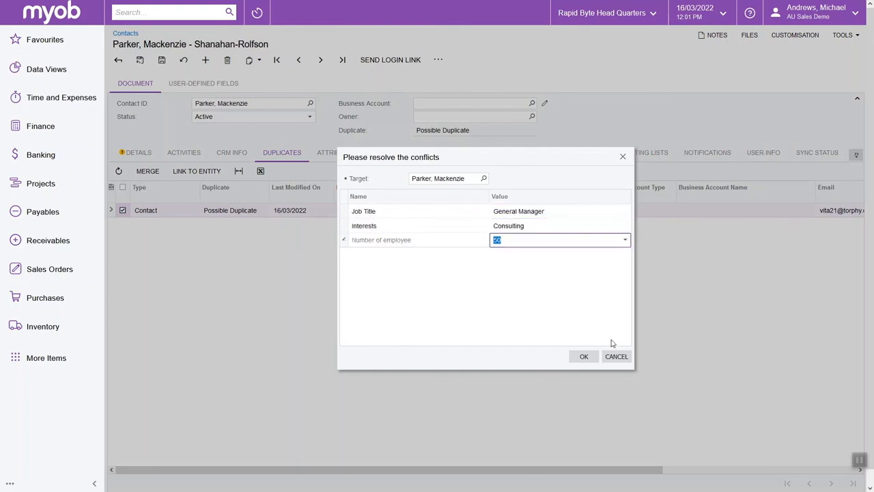
left_click(564, 228)
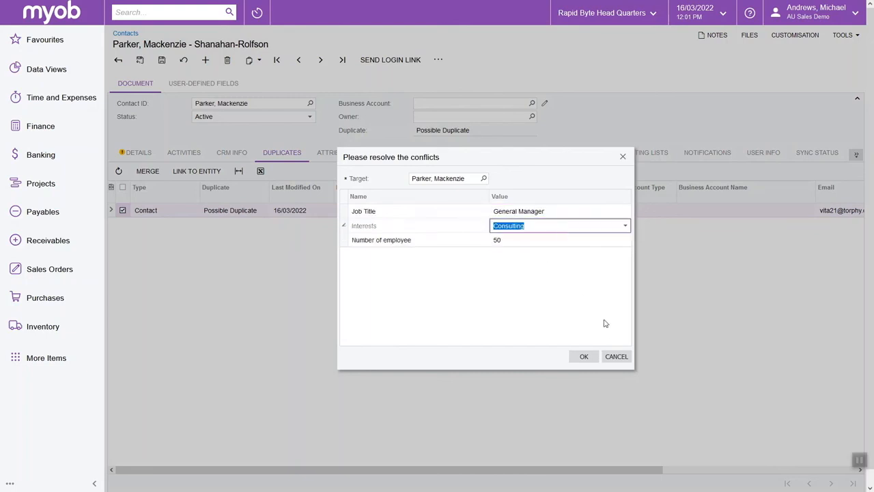
left_click(585, 356)
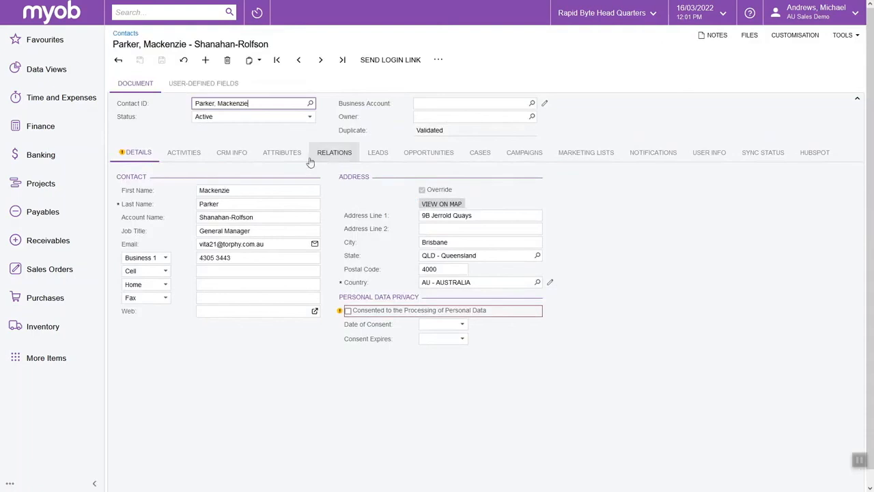
Step: Review the merged contact's user-defined fields and job title
left_click(192, 88)
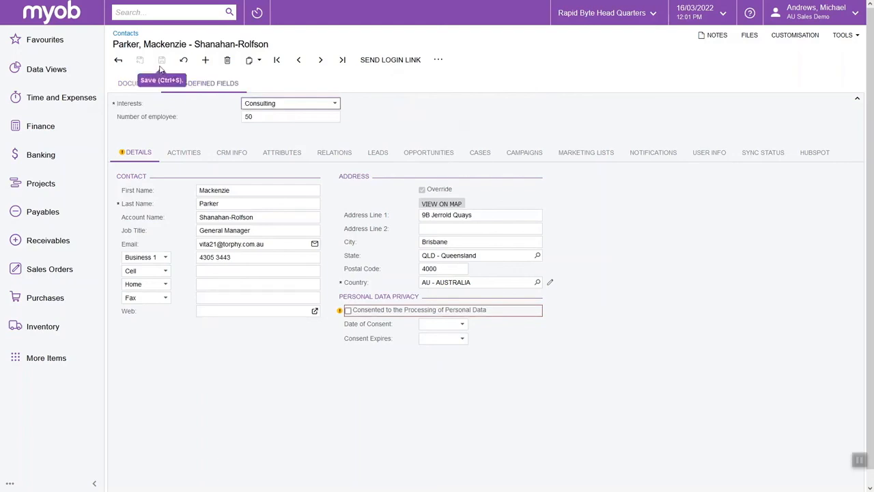
left_click(135, 83)
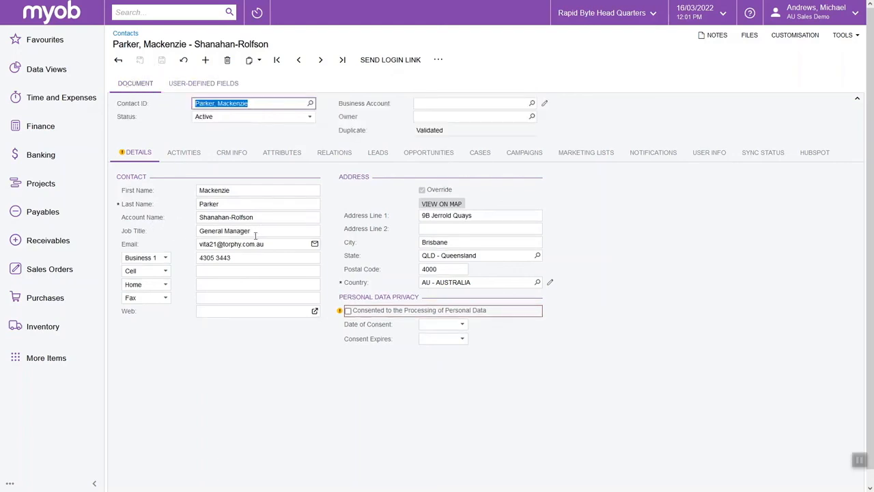
left_click(211, 84)
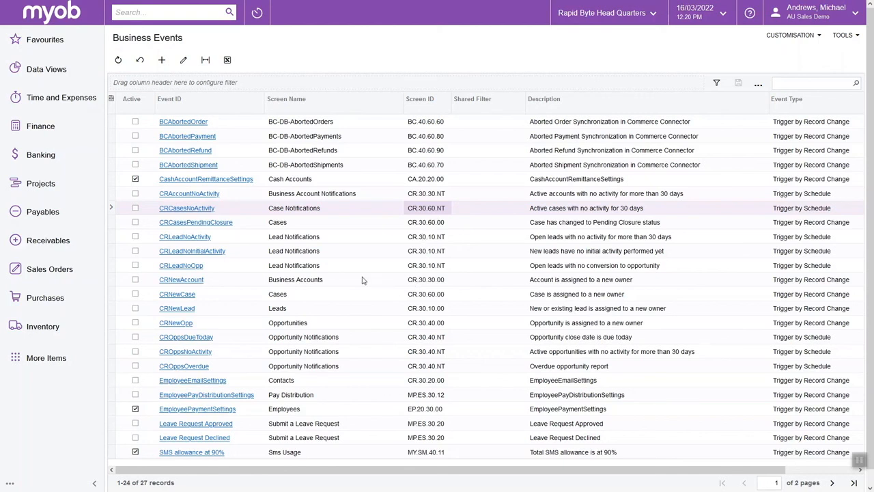
Step: Open the CRNewCase business event and make it active
left_click(316, 295)
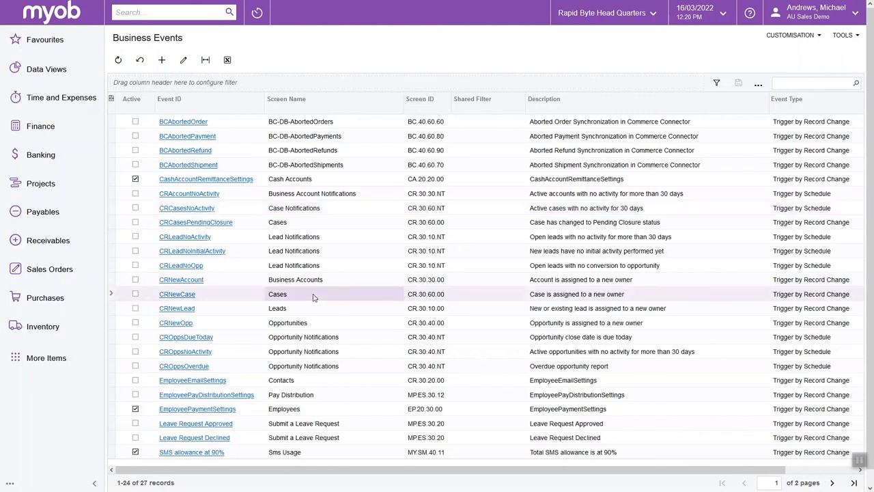
left_click(171, 295)
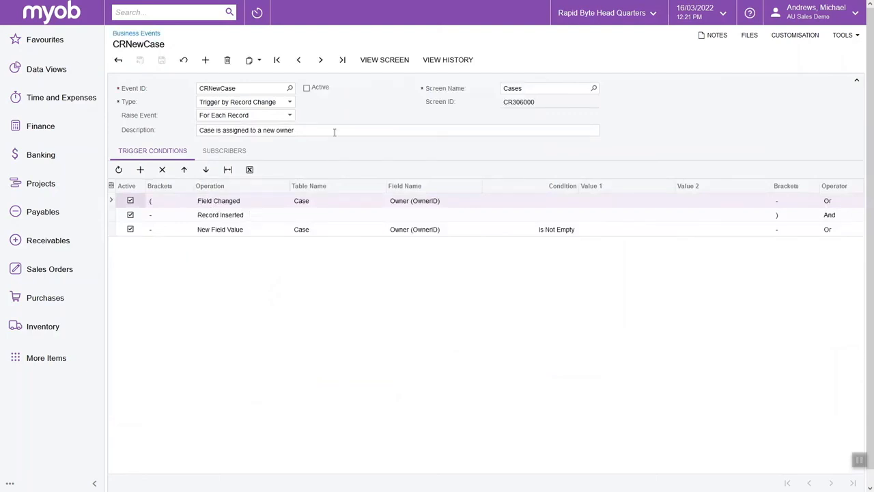
left_click(314, 90)
Step: Review the subscribers of the CRNewCase event and open its CRNewCaseNotification email notification
left_click(241, 150)
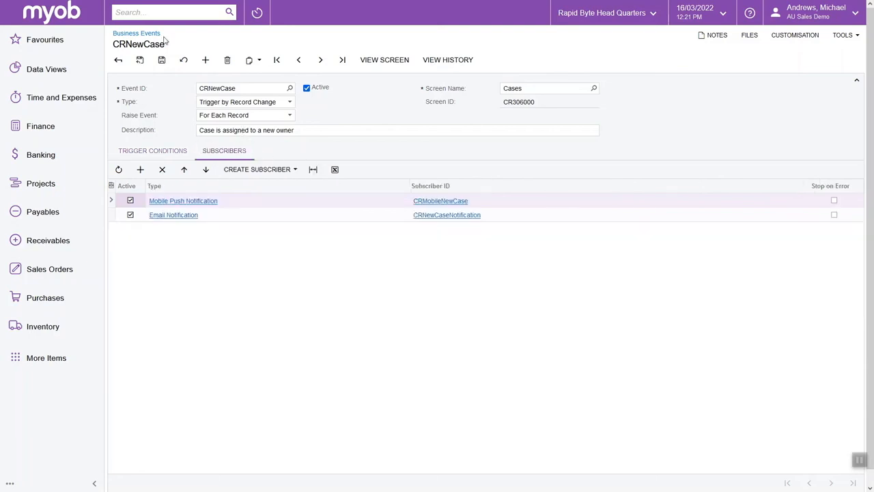
left_click(434, 216)
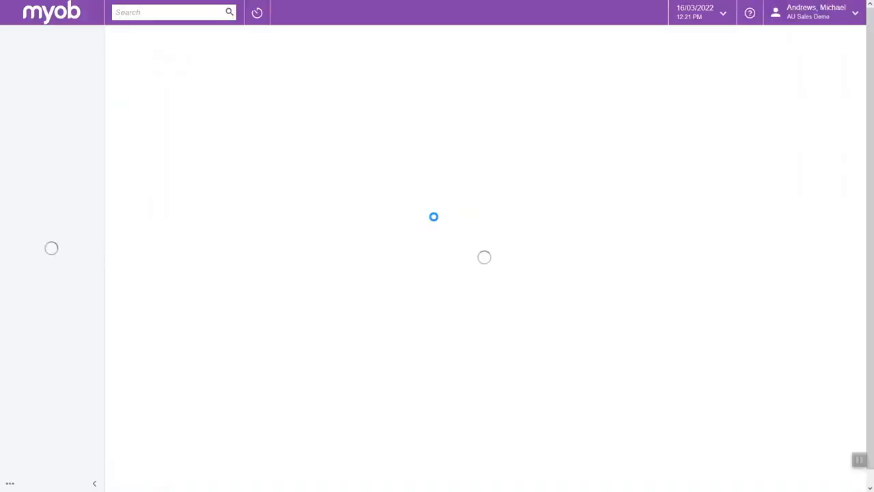